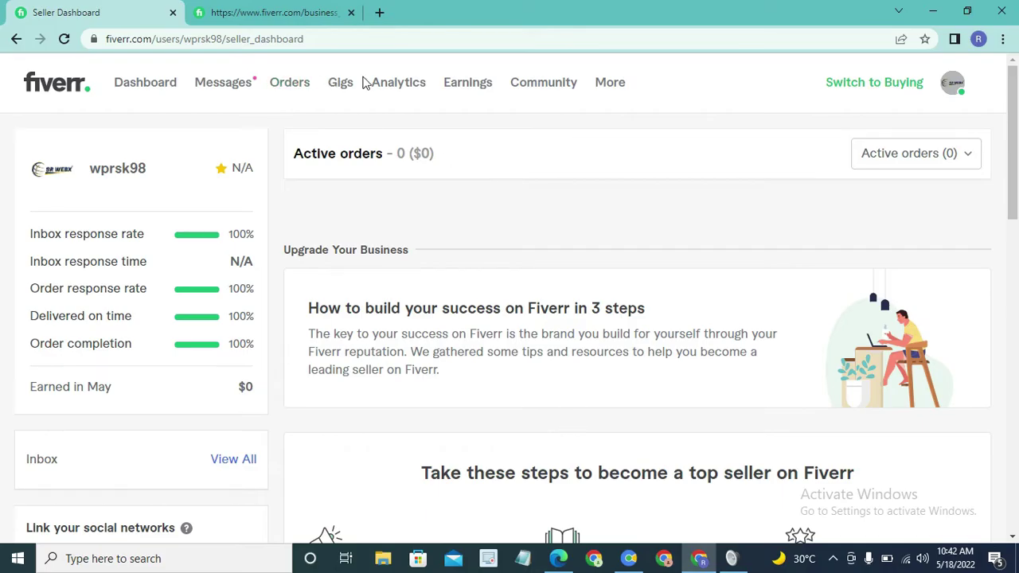
Open the Gigs list and try to preview the active WordPress website gig, returning to the list
{"action": "left_click", "coordinate": [340, 82]}
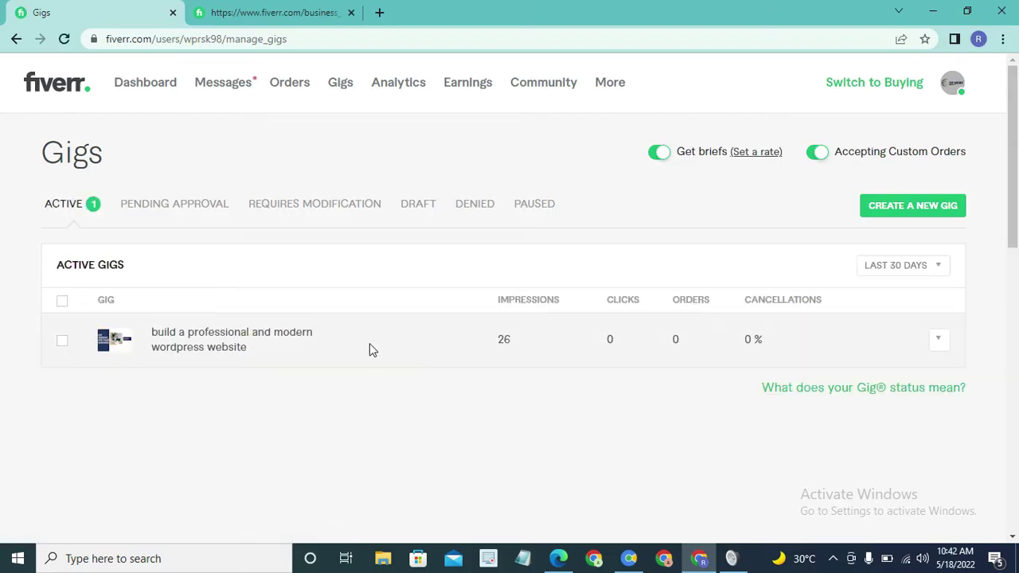
{"action": "left_click", "coordinate": [506, 339]}
{"action": "left_click", "coordinate": [937, 340]}
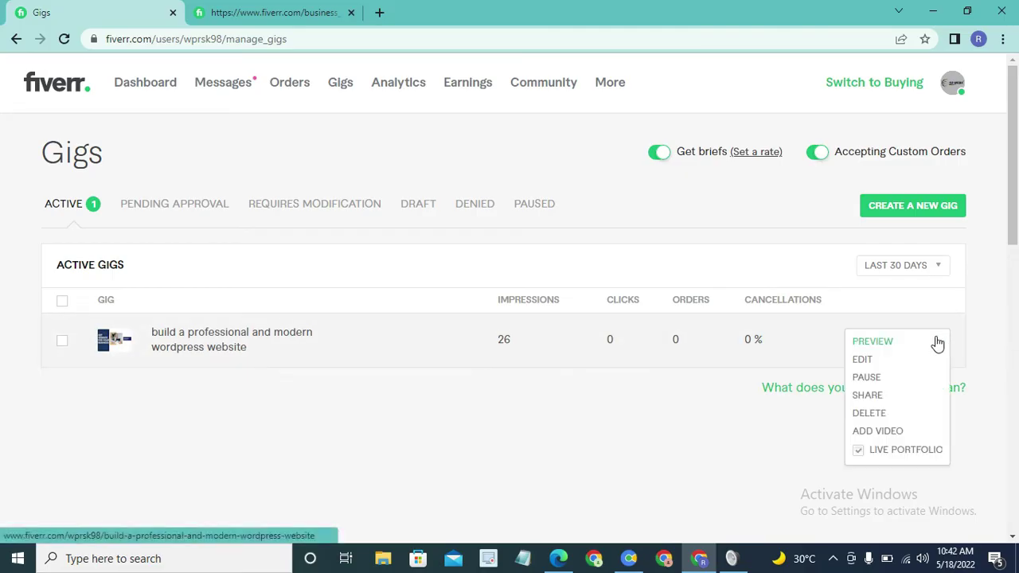
{"action": "left_click", "coordinate": [869, 342]}
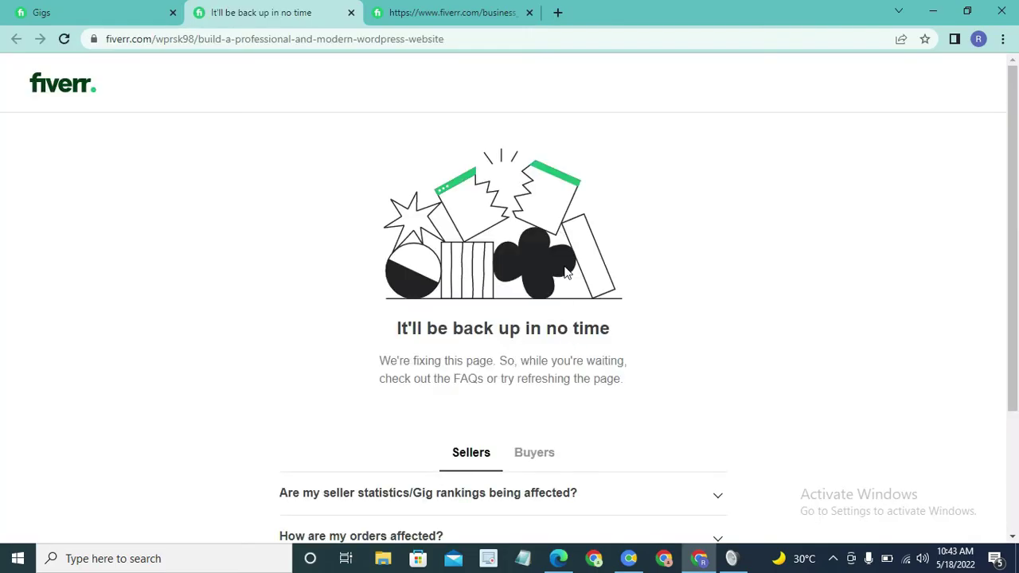
{"action": "scroll", "coordinate": [580, 353], "scroll_direction": "down", "scroll_amount": 2}
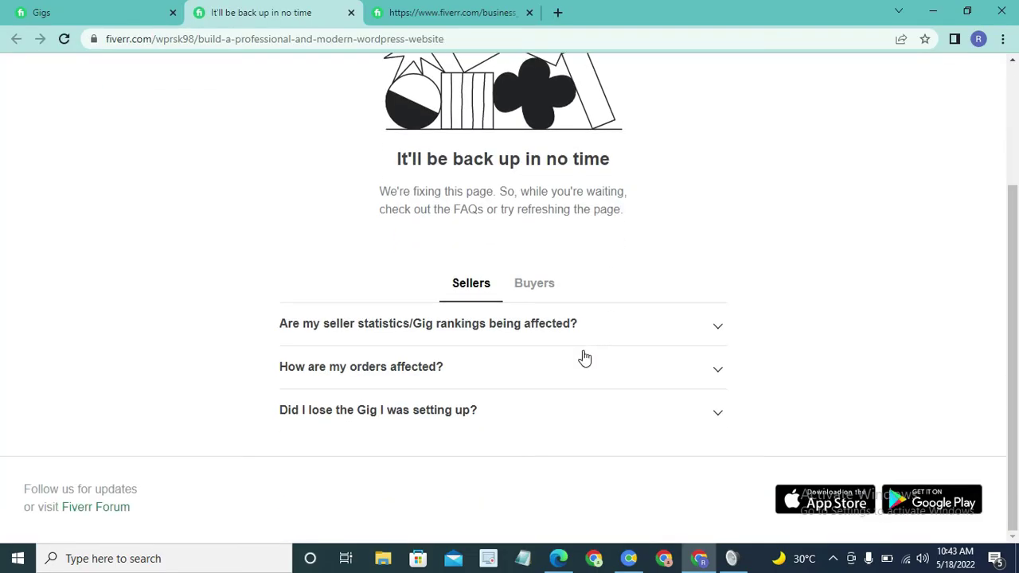
{"action": "scroll", "coordinate": [584, 357], "scroll_direction": "up", "scroll_amount": 2}
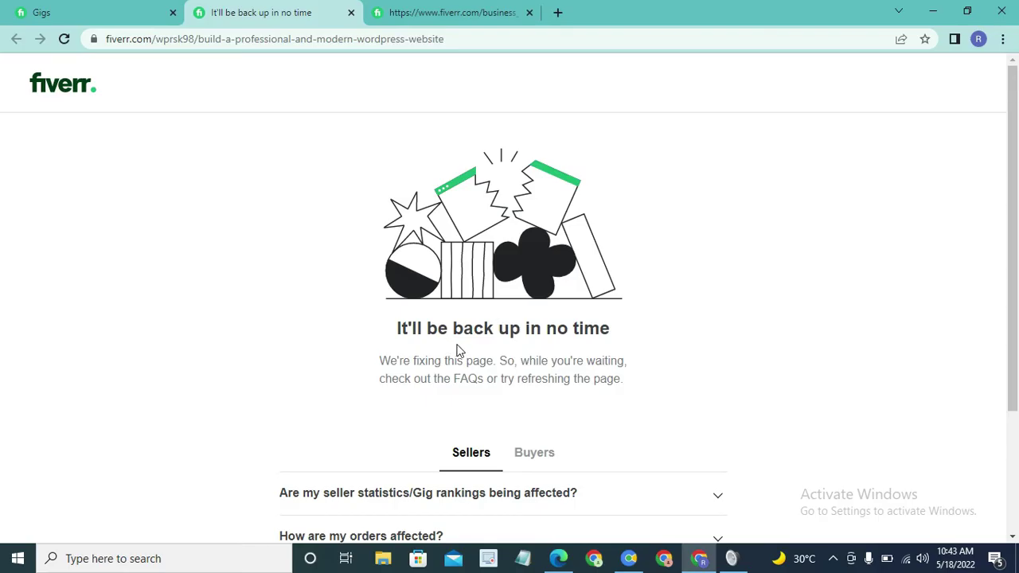
{"action": "scroll", "coordinate": [457, 352], "scroll_direction": "down", "scroll_amount": 2}
{"action": "scroll", "coordinate": [357, 351], "scroll_direction": "up", "scroll_amount": 2}
{"action": "left_click", "coordinate": [44, 12]}
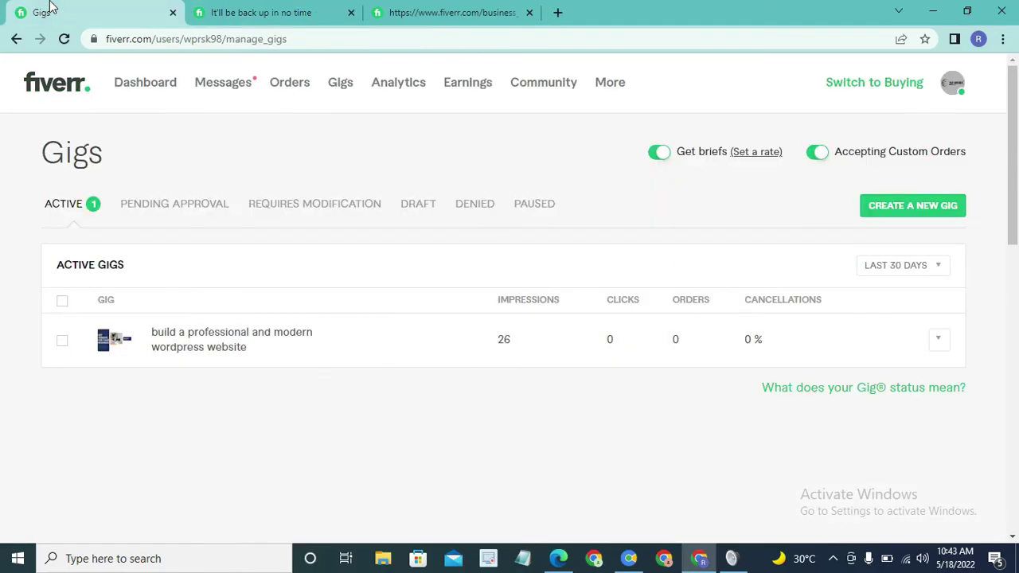
Preview the active WordPress website gig again and close the failed preview page and the Fiverr business page
{"action": "mouse_move", "coordinate": [875, 84]}
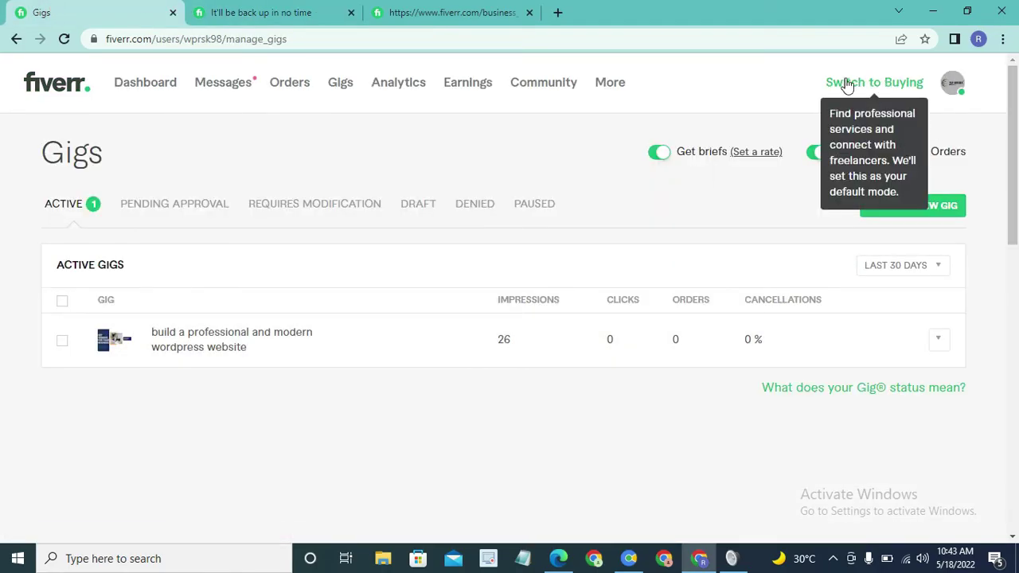
{"action": "left_click", "coordinate": [943, 342]}
{"action": "left_click", "coordinate": [870, 342]}
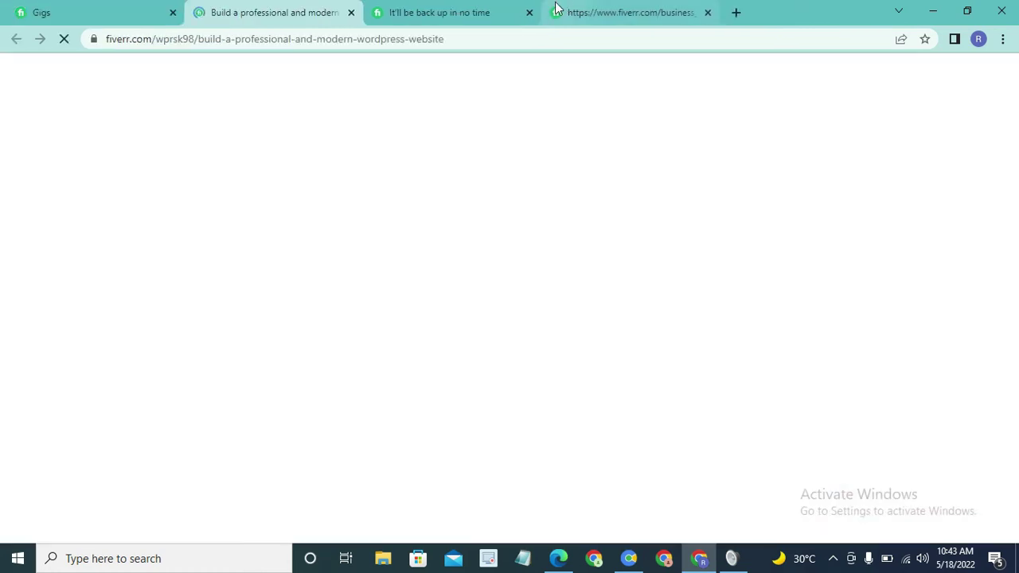
{"action": "left_click", "coordinate": [529, 12]}
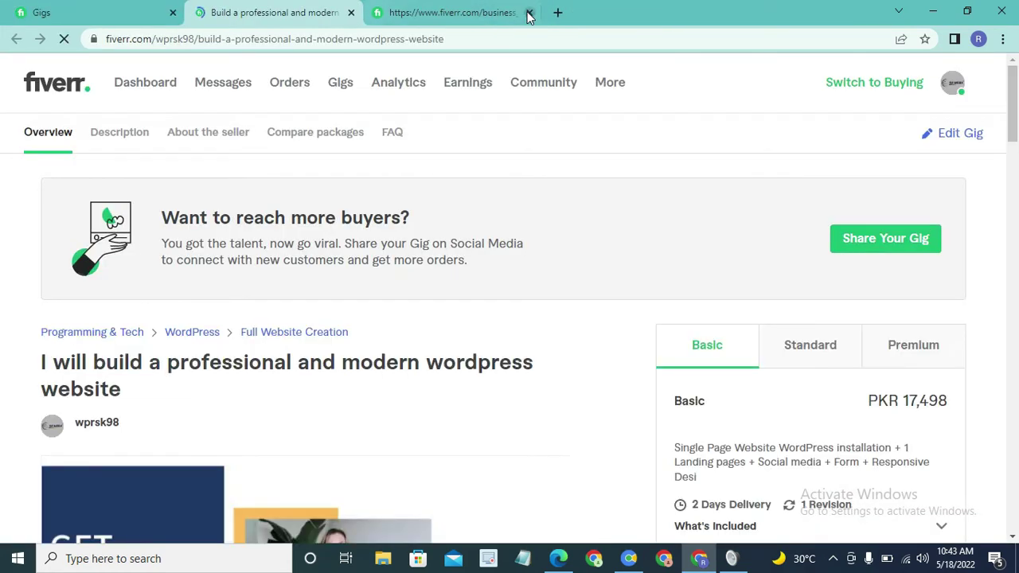
{"action": "left_click", "coordinate": [530, 13]}
Examine the gig page and compare the prices, descriptions and delivery terms of its Basic, Standard and Premium packages
{"action": "scroll", "coordinate": [521, 230], "scroll_direction": "down", "scroll_amount": 2}
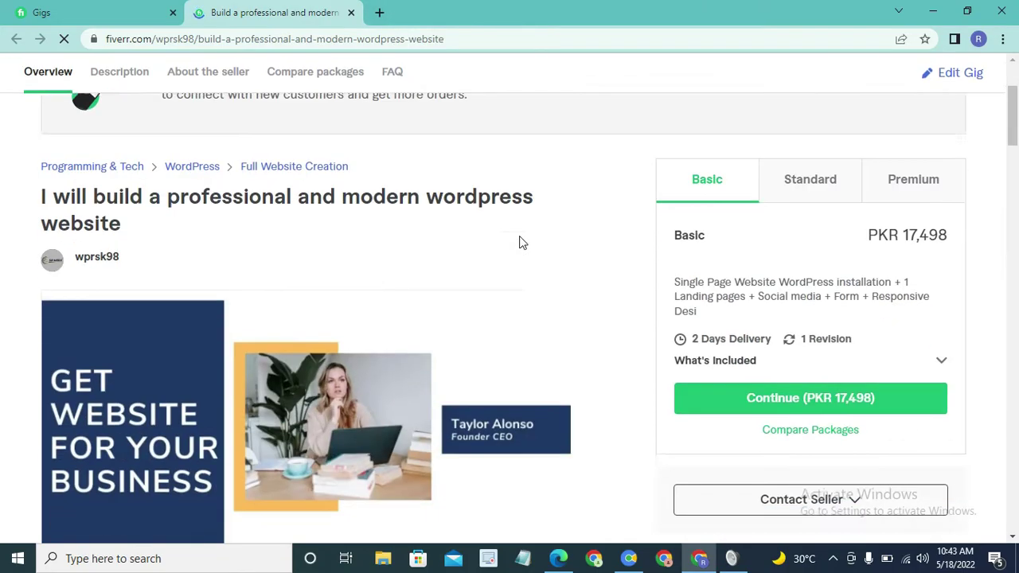
{"action": "scroll", "coordinate": [676, 268], "scroll_direction": "down", "scroll_amount": 2}
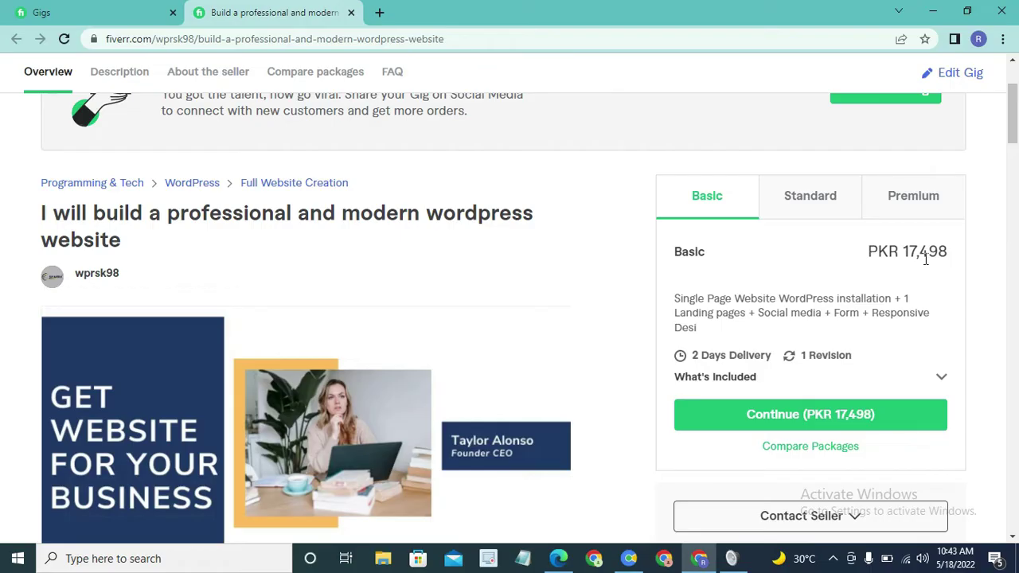
{"action": "left_click", "coordinate": [817, 223]}
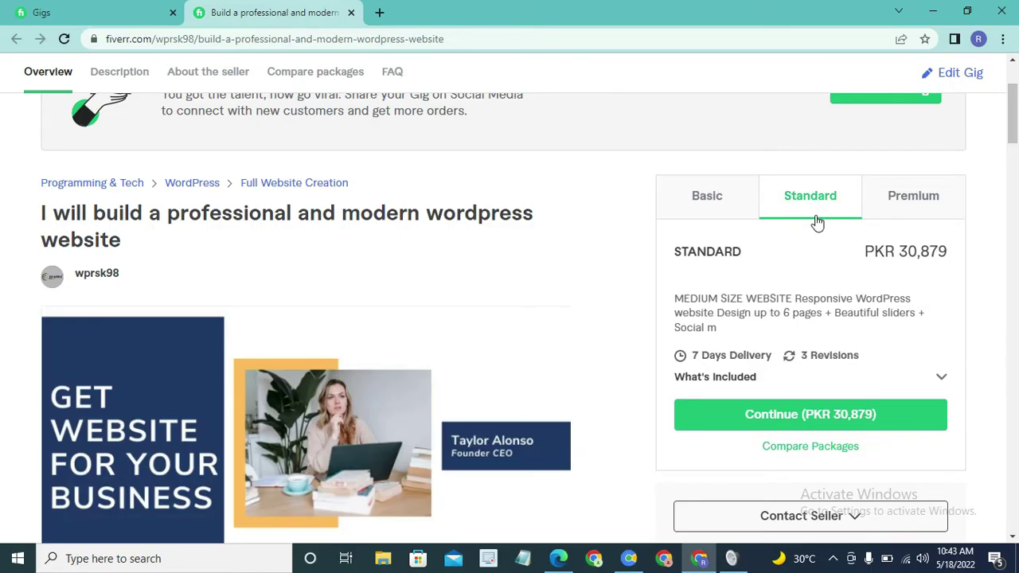
{"action": "left_click", "coordinate": [953, 208]}
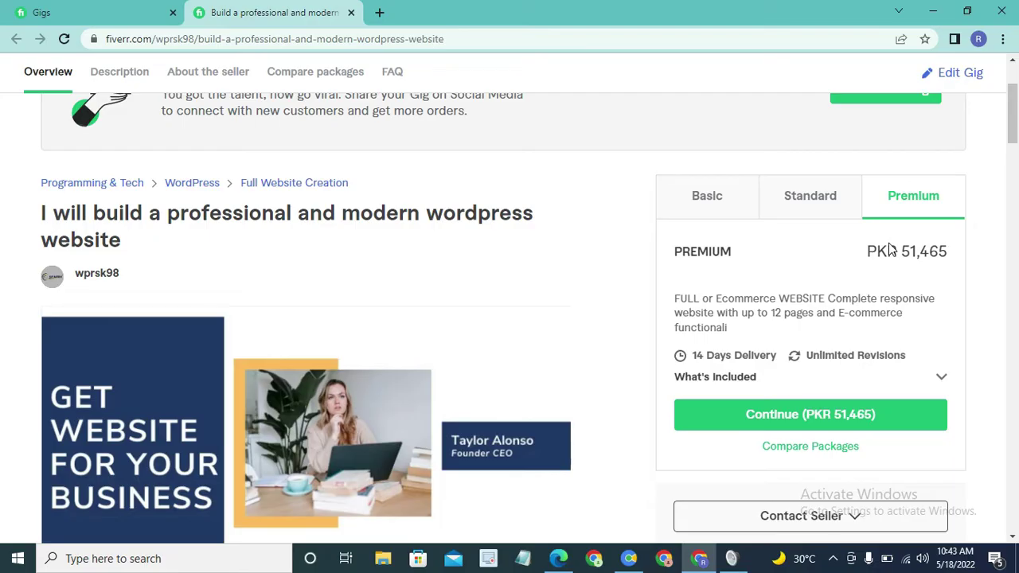
{"action": "scroll", "coordinate": [756, 376], "scroll_direction": "down", "scroll_amount": 2}
{"action": "scroll", "coordinate": [756, 376], "scroll_direction": "down", "scroll_amount": 1}
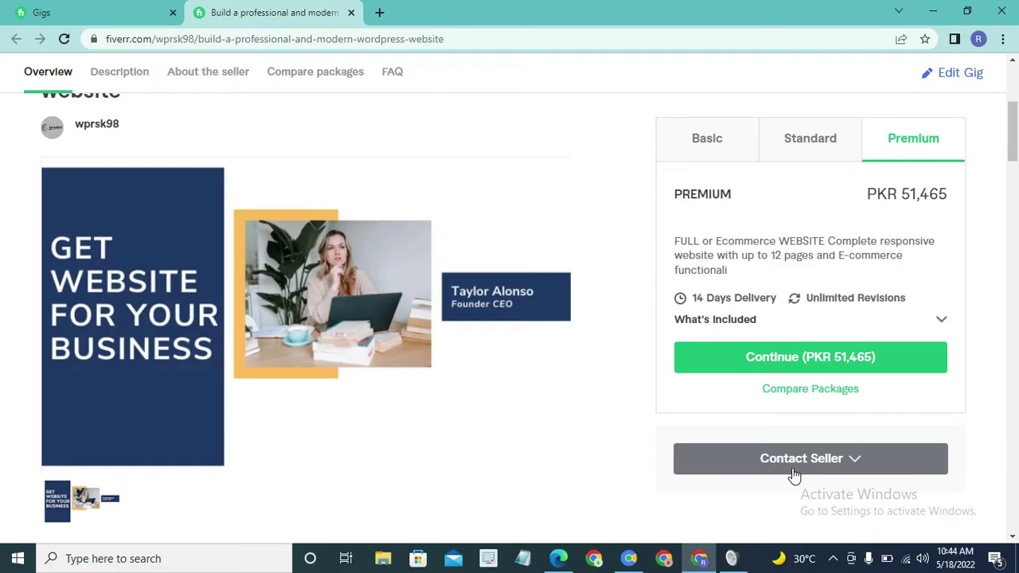
{"action": "scroll", "coordinate": [564, 482], "scroll_direction": "up", "scroll_amount": 2}
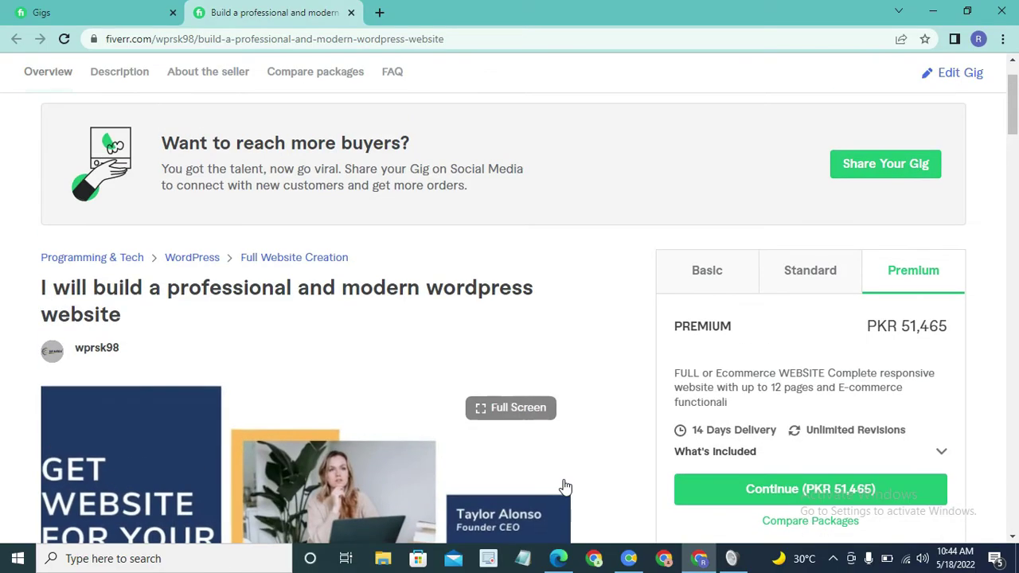
{"action": "scroll", "coordinate": [546, 442], "scroll_direction": "down", "scroll_amount": 2}
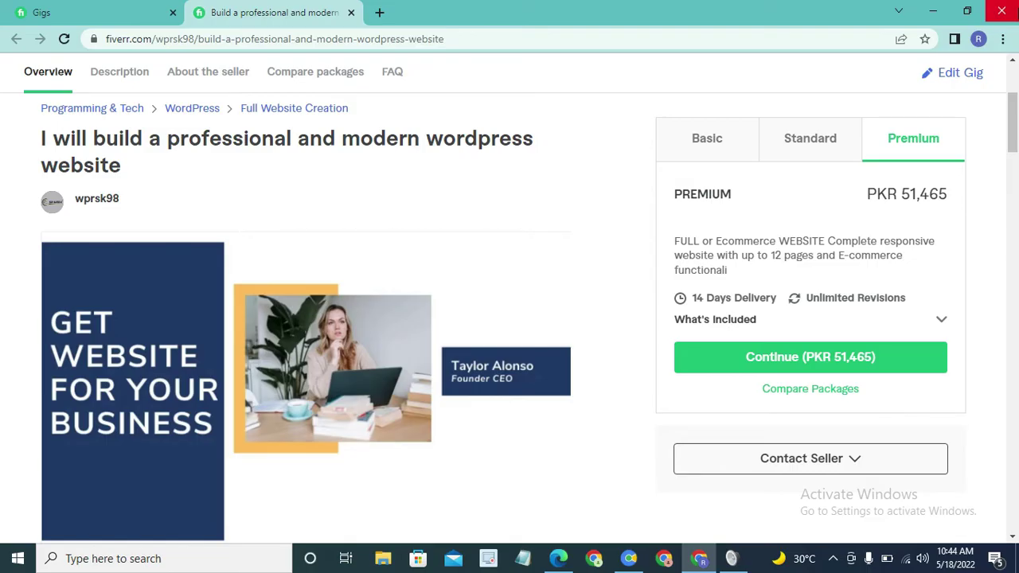
{"action": "scroll", "coordinate": [311, 207], "scroll_direction": "up", "scroll_amount": 3}
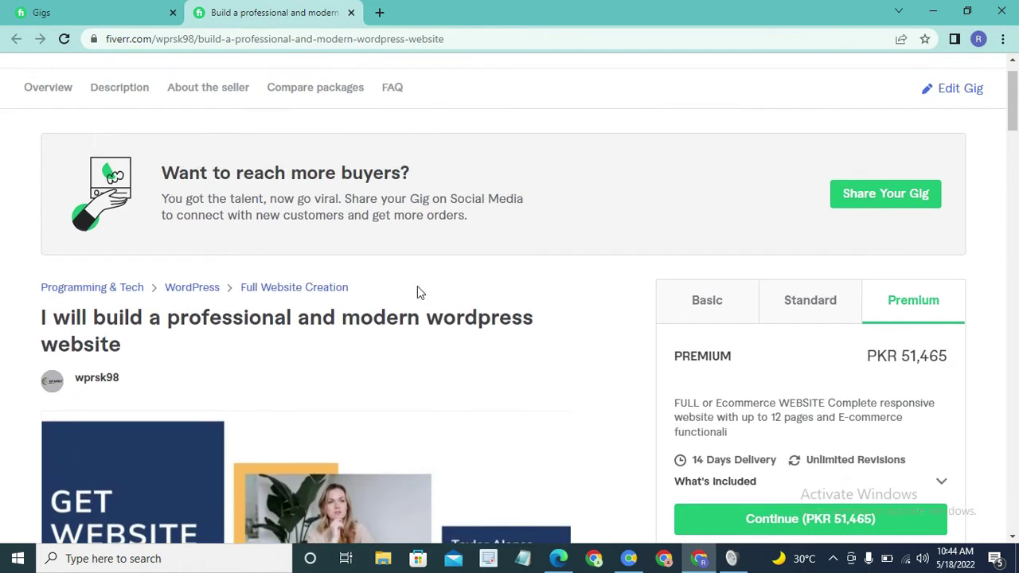
{"action": "scroll", "coordinate": [419, 292], "scroll_direction": "up", "scroll_amount": 1}
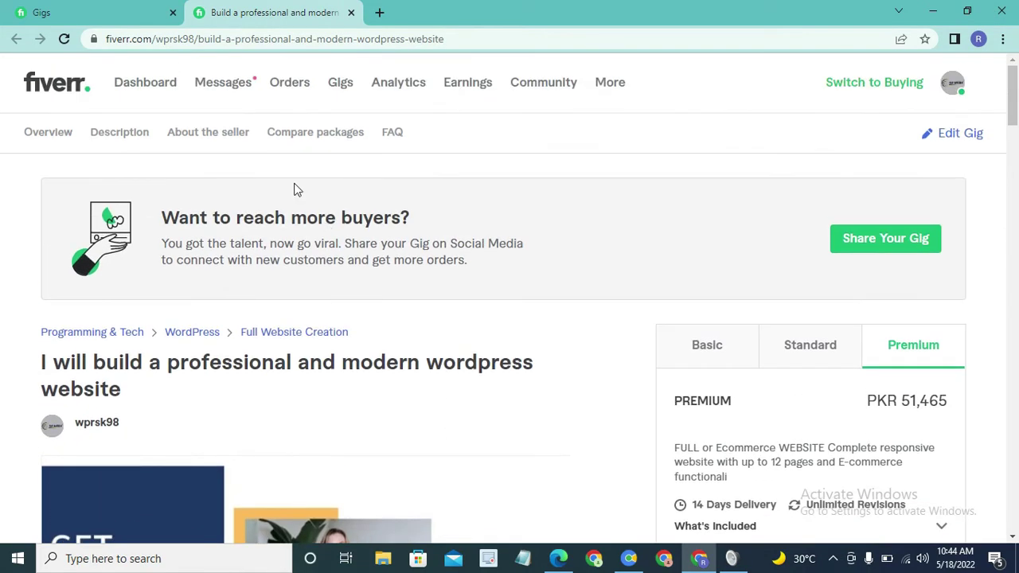
Open the buyer's incoming business website request in the inbox and check the requested budget
{"action": "left_click", "coordinate": [232, 89]}
{"action": "left_click", "coordinate": [303, 120]}
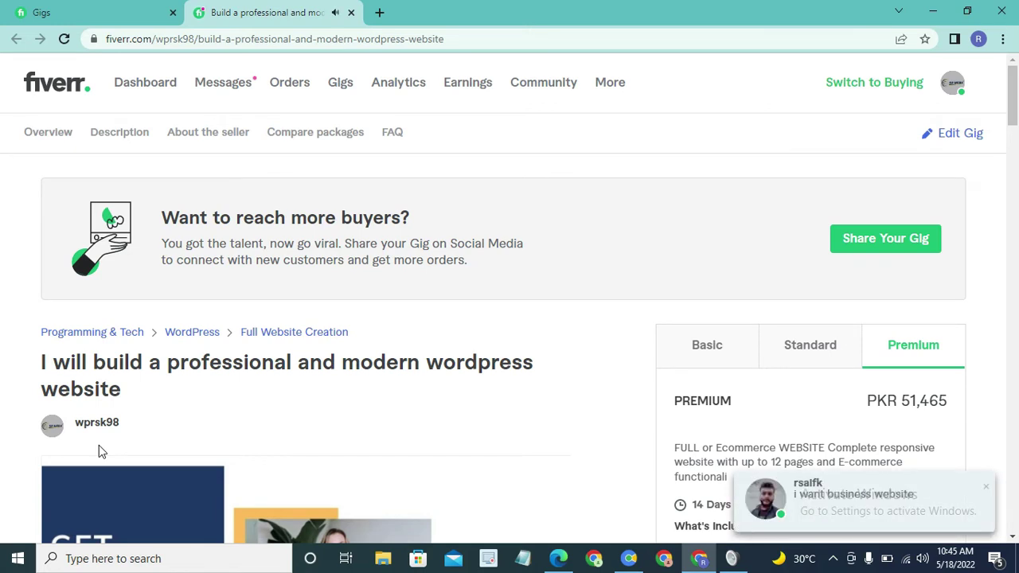
{"action": "left_click", "coordinate": [825, 492]}
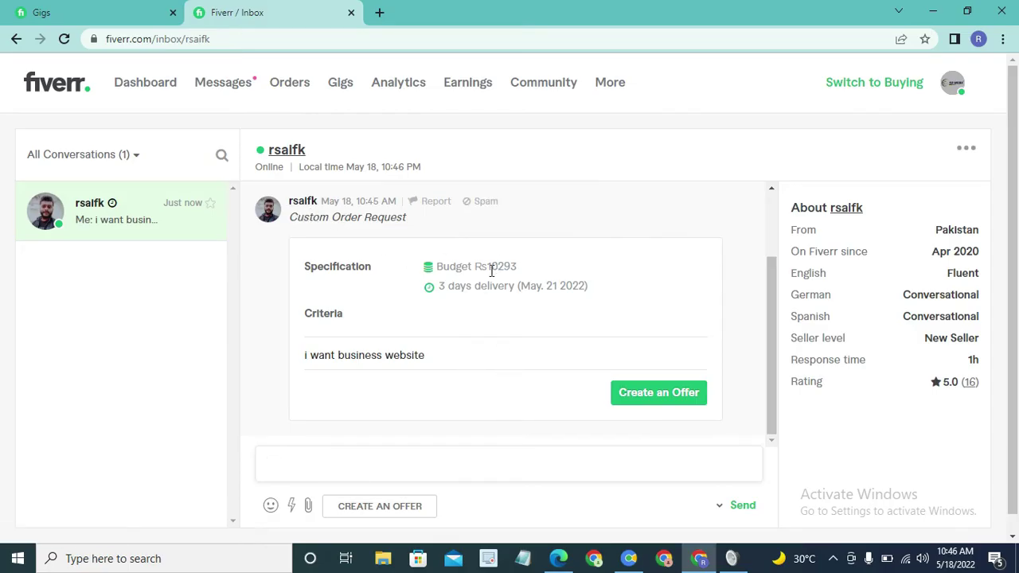
{"action": "left_click_drag", "start_coordinate": [488, 269], "coordinate": [518, 275]}
{"action": "left_click", "coordinate": [510, 268]}
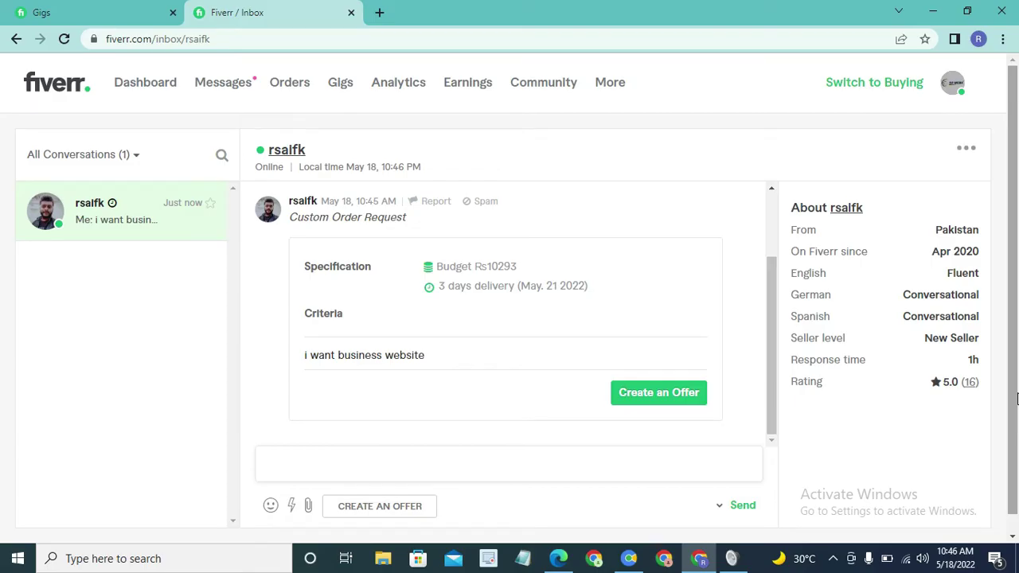
Send the buyer the reply "thanks for contsact with us"
{"action": "left_click", "coordinate": [295, 462]}
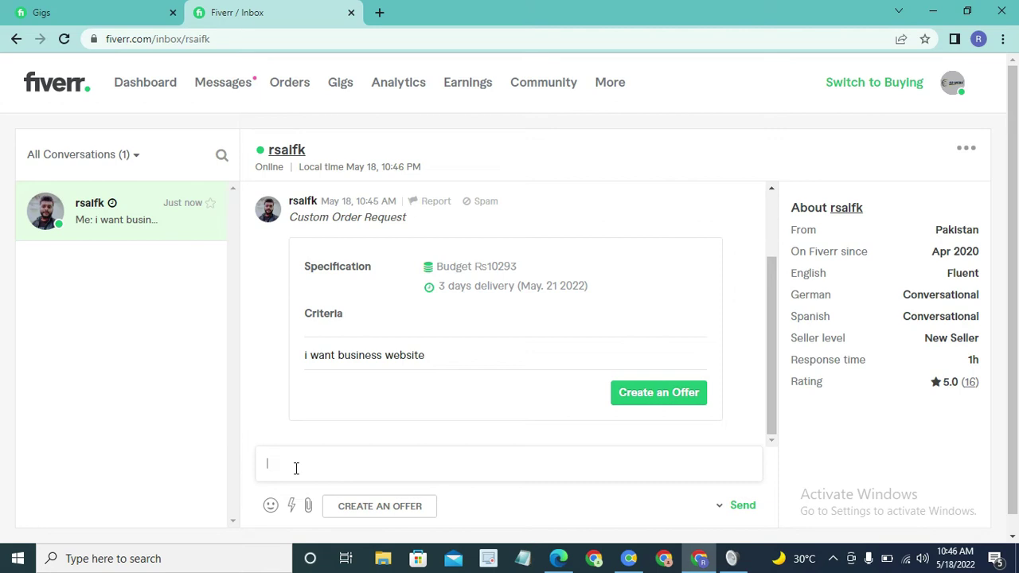
{"action": "type", "text": "thsnk"}
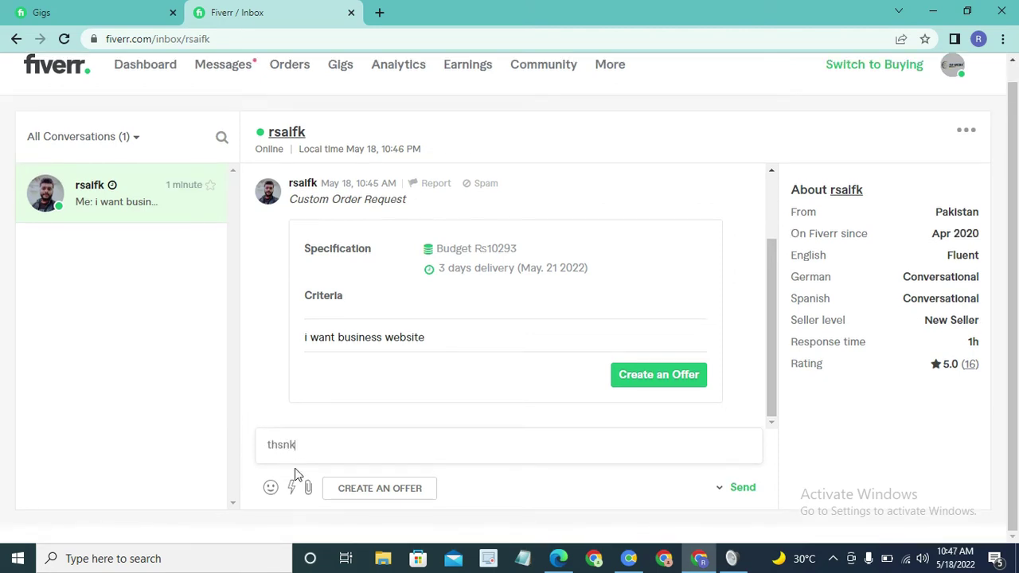
{"action": "key", "text": "BackSpace"}
{"action": "key", "text": "BackSpace"}
{"action": "key", "text": "BackSpace"}
{"action": "key", "text": "BackSpace"}
{"action": "type", "text": "hsnk"}
{"action": "key", "text": "BackSpace"}
{"action": "key", "text": "BackSpace"}
{"action": "key", "text": "BackSpace"}
{"action": "key", "text": "BackSpace"}
{"action": "type", "text": "hanks for contsact with"}
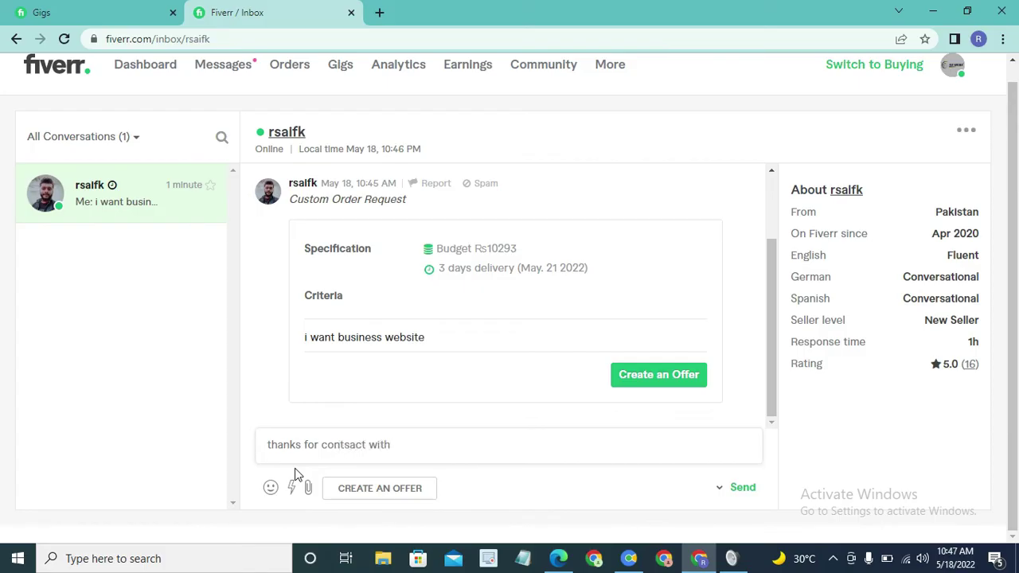
{"action": "type", "text": " us"}
{"action": "key", "text": "BackSpace"}
{"action": "type", "text": "s"}
{"action": "key", "text": "Return"}
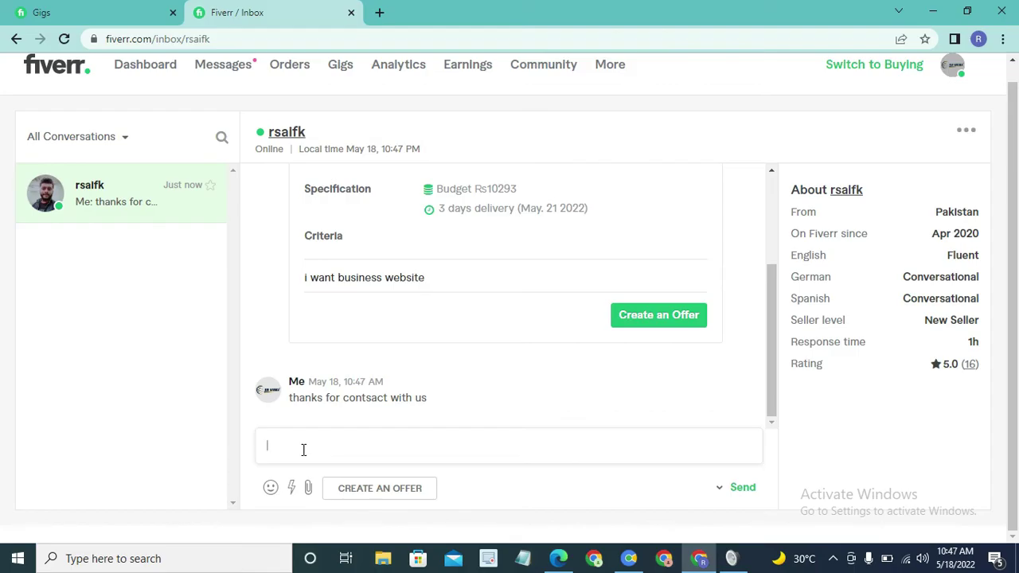
Send the buyer the message "i am really sorry your budget is so less"
{"action": "type", "text": "i sm"}
{"action": "key", "text": "BackSpace"}
{"action": "key", "text": "BackSpace"}
{"action": "type", "text": "sm"}
{"action": "key", "text": "BackSpace"}
{"action": "key", "text": "BackSpace"}
{"action": "type", "text": "am rewall"}
{"action": "key", "text": "BackSpace"}
{"action": "key", "text": "BackSpace"}
{"action": "key", "text": "BackSpace"}
{"action": "key", "text": "BackSpace"}
{"action": "type", "text": "ally sory"}
{"action": "key", "text": "BackSpace"}
{"action": "type", "text": "ry your budget i"}
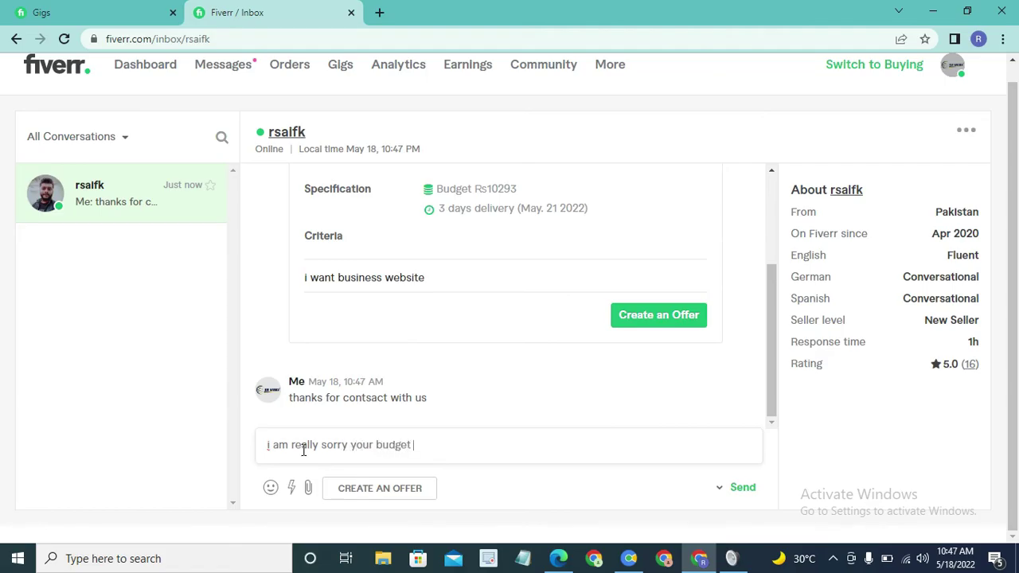
{"action": "type", "text": "s so less"}
{"action": "left_click", "coordinate": [748, 489]}
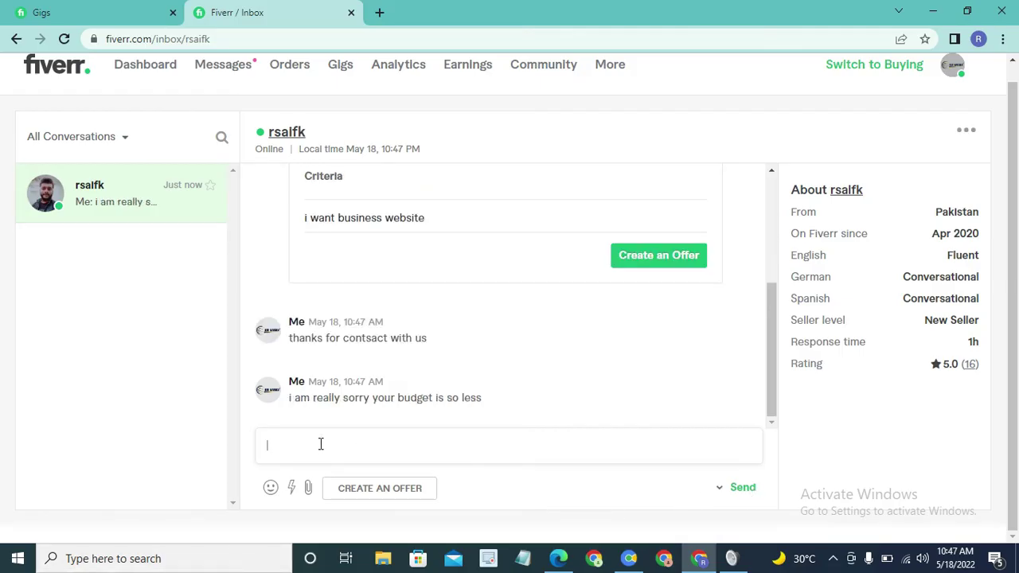
Send the buyer the message "i will do it in $120"
{"action": "type", "text": "in"}
{"action": "key", "text": "BackSpace"}
{"action": "key", "text": "BackSpace"}
{"action": "type", "text": "will do it in 120"}
{"action": "left_click", "coordinate": [333, 446]}
{"action": "type", "text": "$"}
{"action": "key", "text": "Return"}
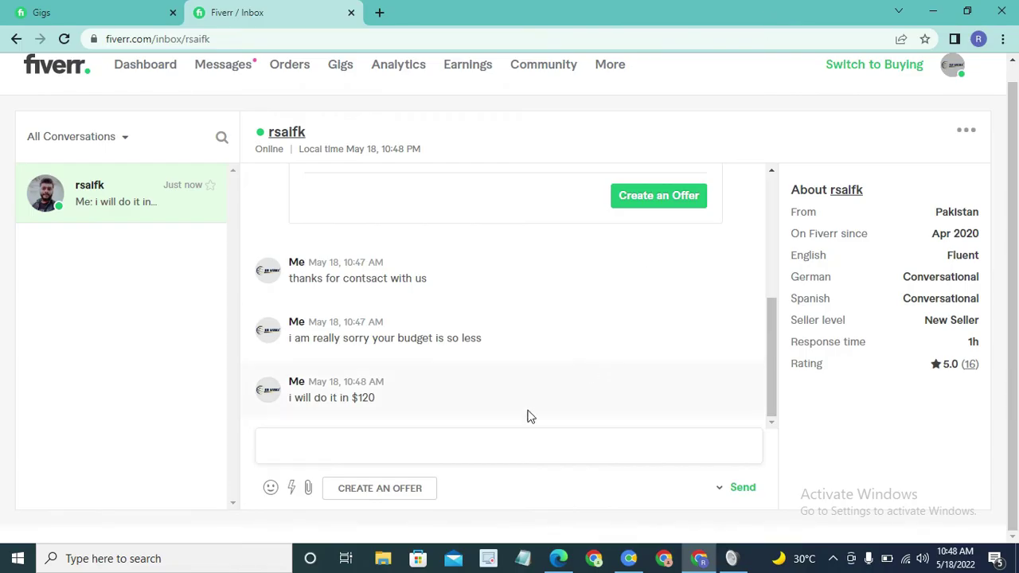
Start a single-payment custom offer for the WordPress website gig and describe it as "business website"
{"action": "left_click", "coordinate": [394, 498]}
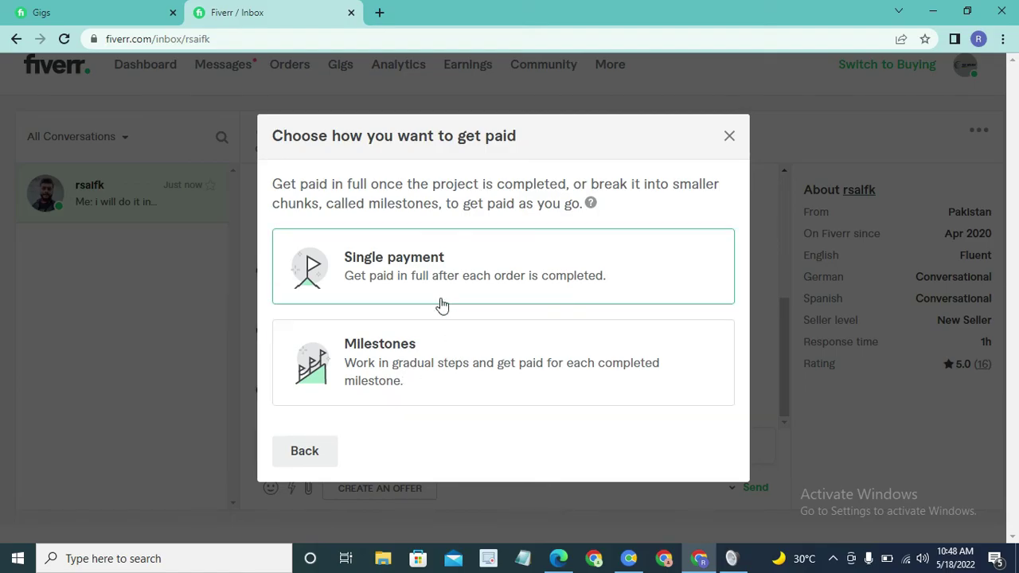
{"action": "left_click", "coordinate": [403, 306]}
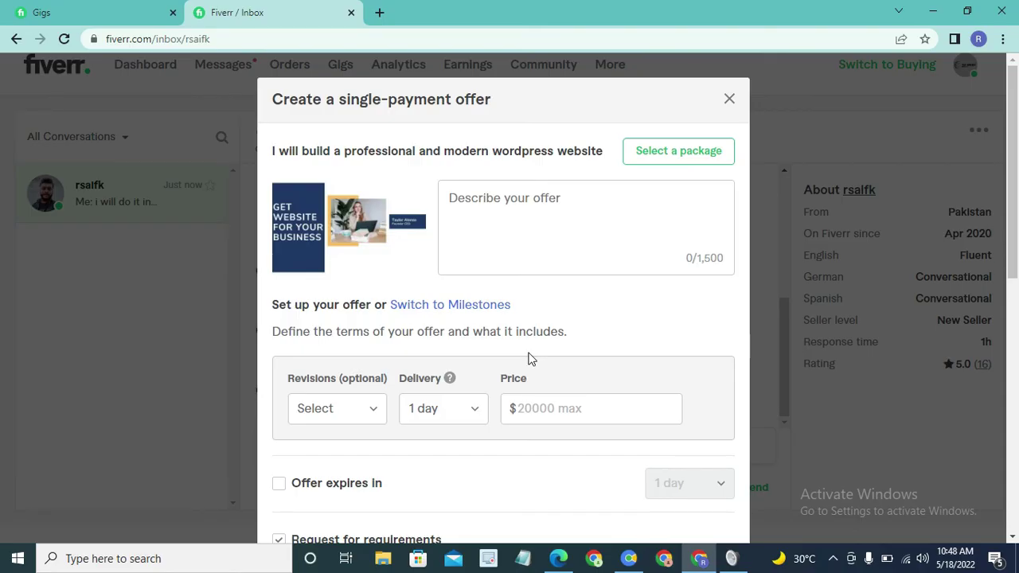
{"action": "left_click", "coordinate": [546, 198]}
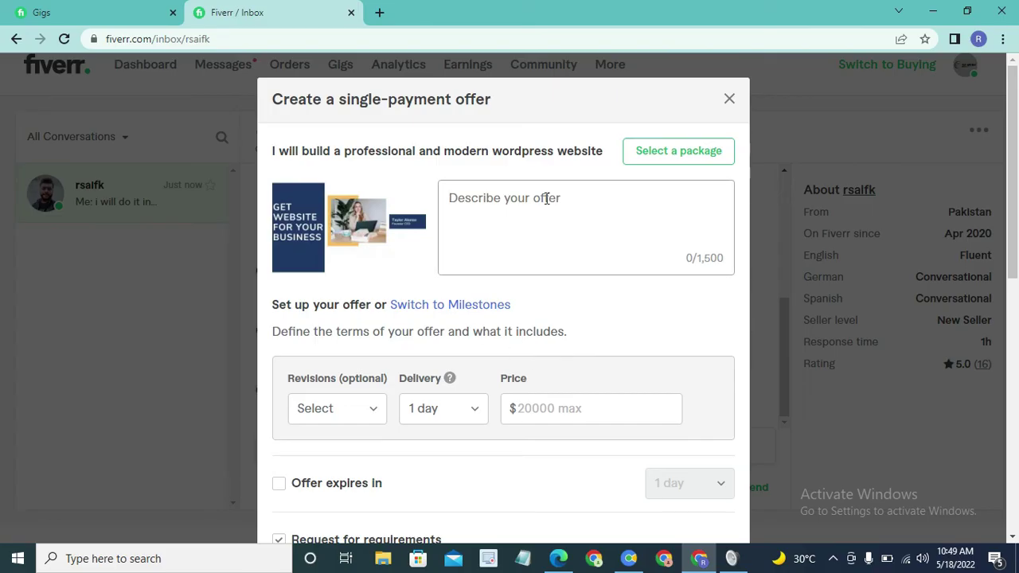
{"action": "type", "text": "b"}
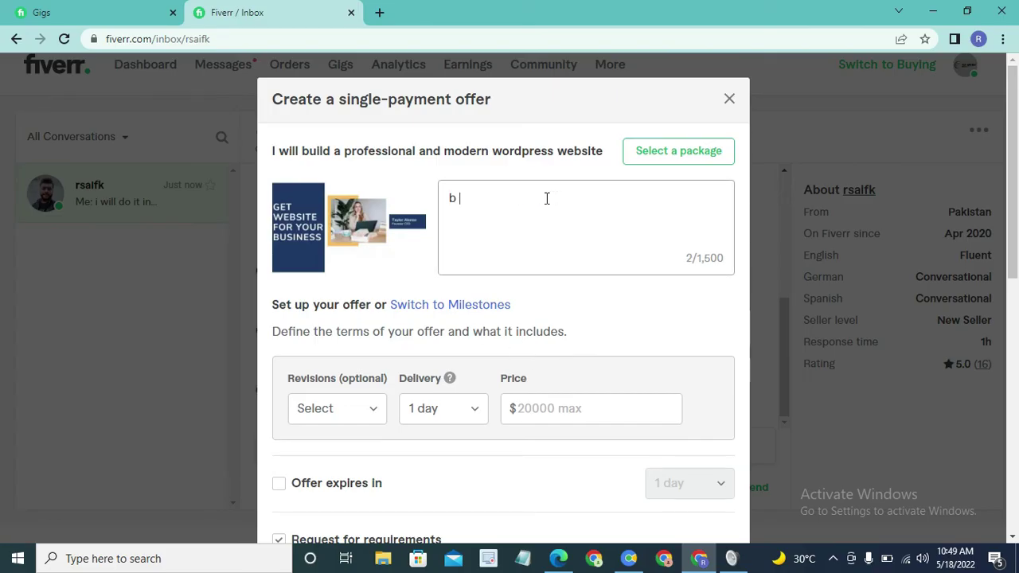
{"action": "type", "text": "usiness ww"}
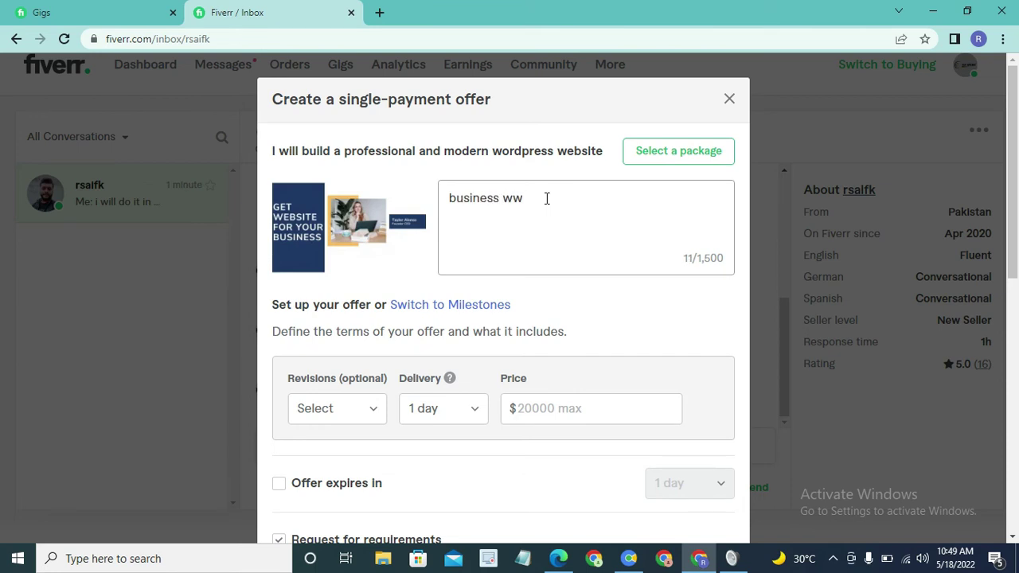
{"action": "key", "text": "BackSpace"}
{"action": "type", "text": "ebsite"}
Set the offer terms to 2 revisions, 3 days delivery and a price of $120
{"action": "left_click", "coordinate": [360, 423]}
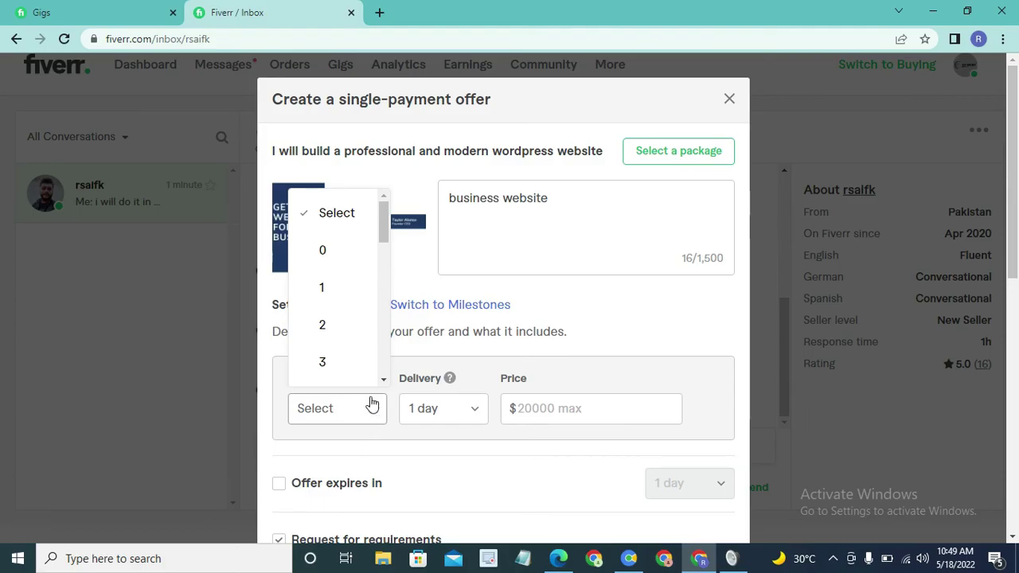
{"action": "left_click", "coordinate": [323, 328]}
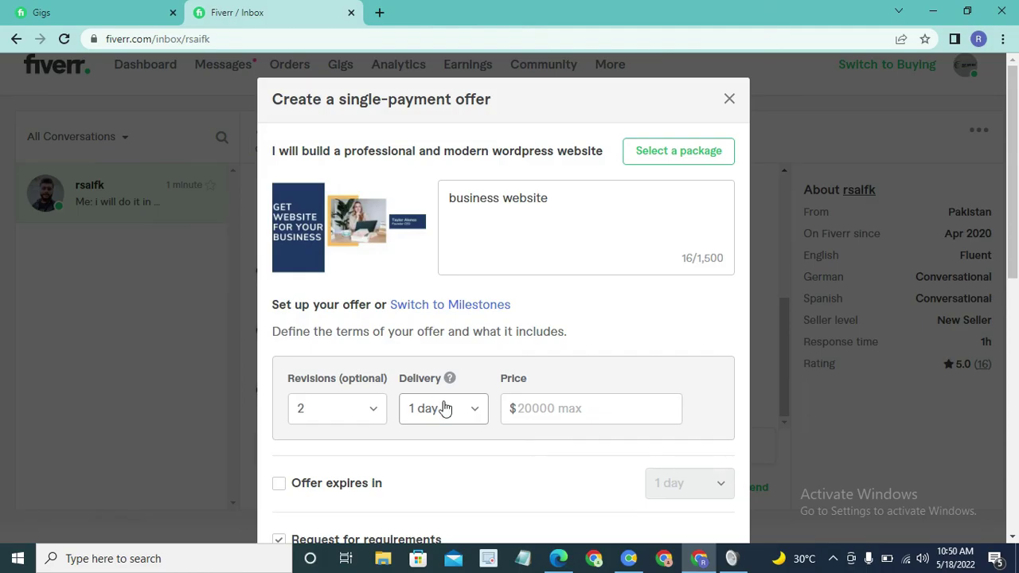
{"action": "left_click", "coordinate": [457, 415]}
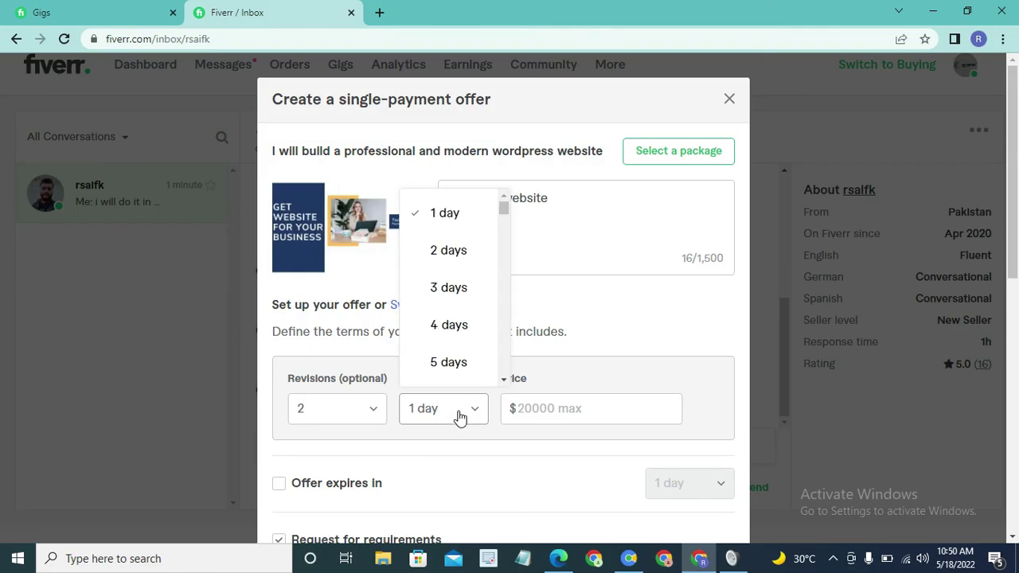
{"action": "left_click", "coordinate": [448, 287]}
{"action": "left_click", "coordinate": [538, 411]}
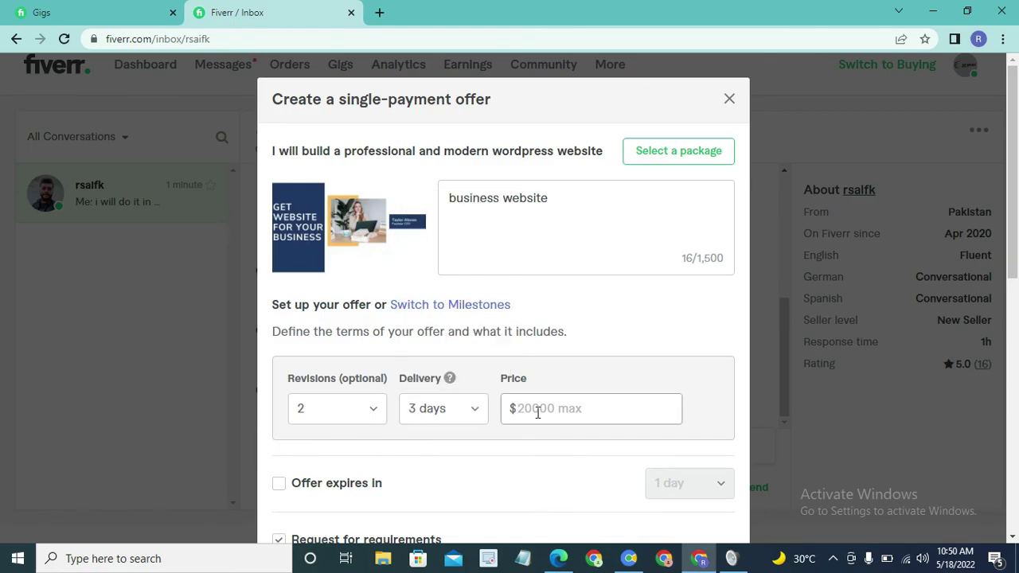
{"action": "type", "text": "120"}
Enable an expiry for the offer and set it to 3 days
{"action": "scroll", "coordinate": [478, 398], "scroll_direction": "down", "scroll_amount": 2}
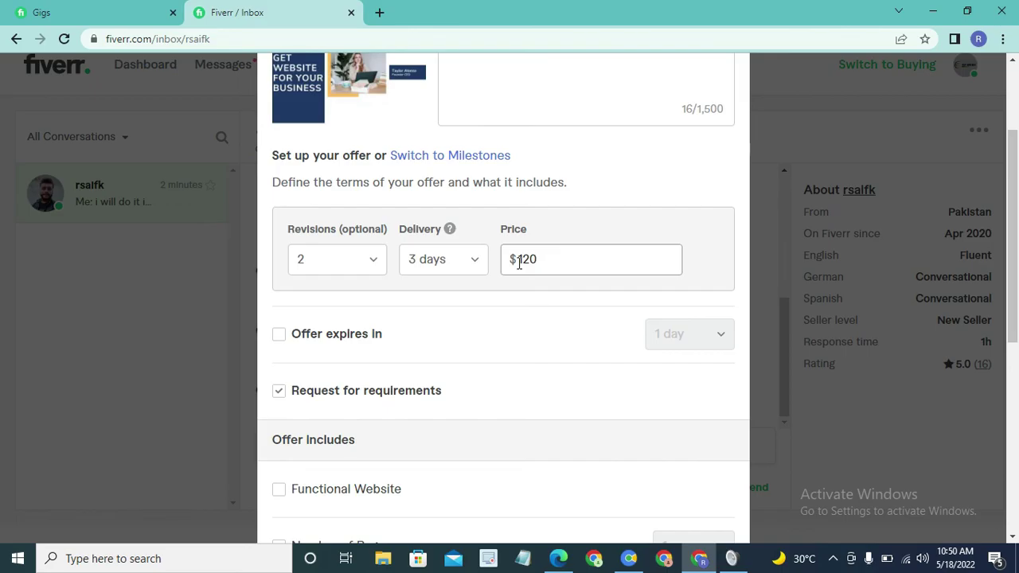
{"action": "left_click", "coordinate": [279, 333]}
{"action": "left_click", "coordinate": [683, 337]}
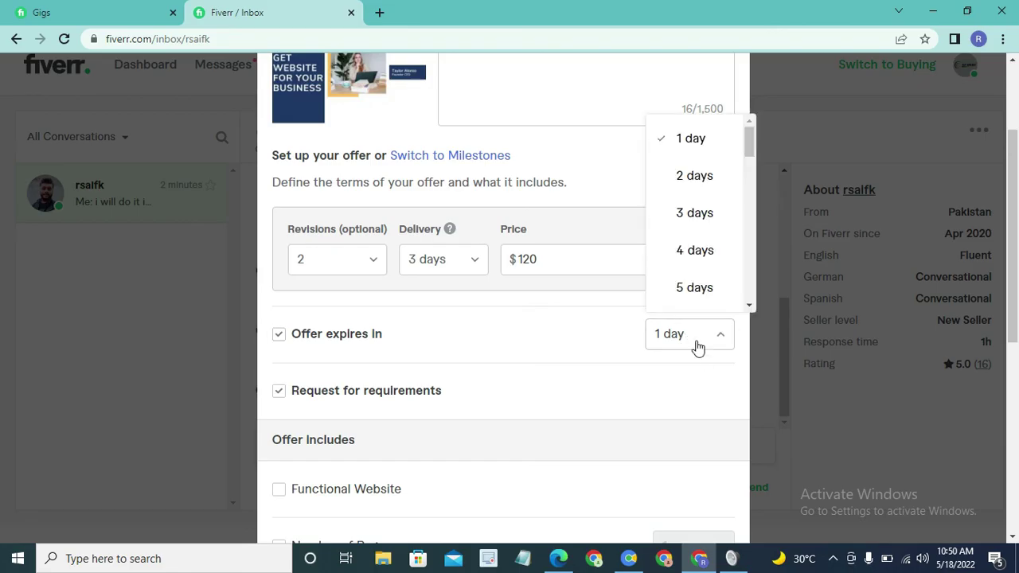
{"action": "left_click", "coordinate": [682, 227]}
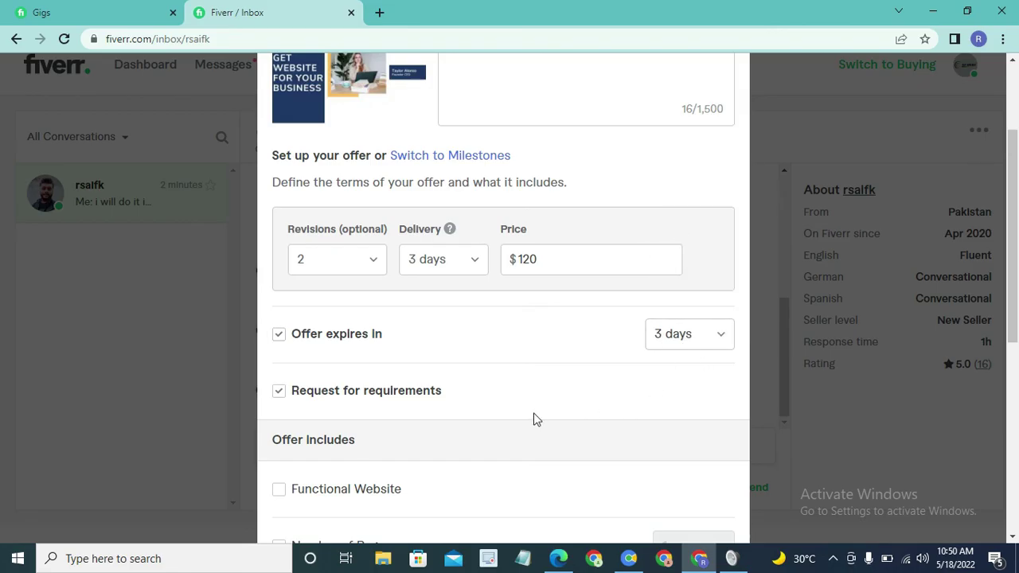
Include Functional Website, 4 pages, Design Customization and Content Upload in the offer
{"action": "scroll", "coordinate": [460, 389], "scroll_direction": "up", "scroll_amount": 1}
{"action": "scroll", "coordinate": [454, 389], "scroll_direction": "down", "scroll_amount": 1}
{"action": "scroll", "coordinate": [353, 422], "scroll_direction": "down", "scroll_amount": 2}
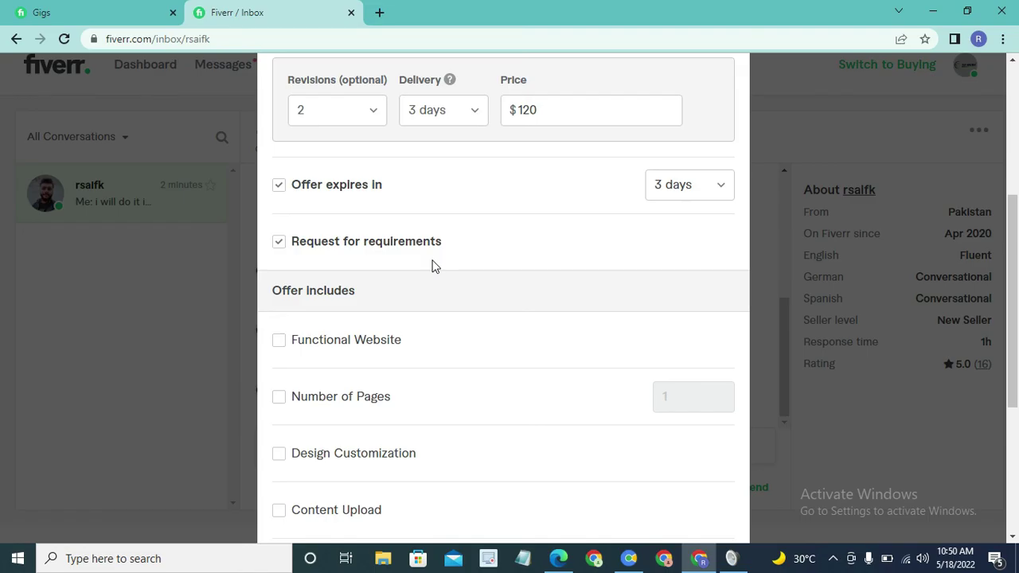
{"action": "scroll", "coordinate": [405, 277], "scroll_direction": "down", "scroll_amount": 2}
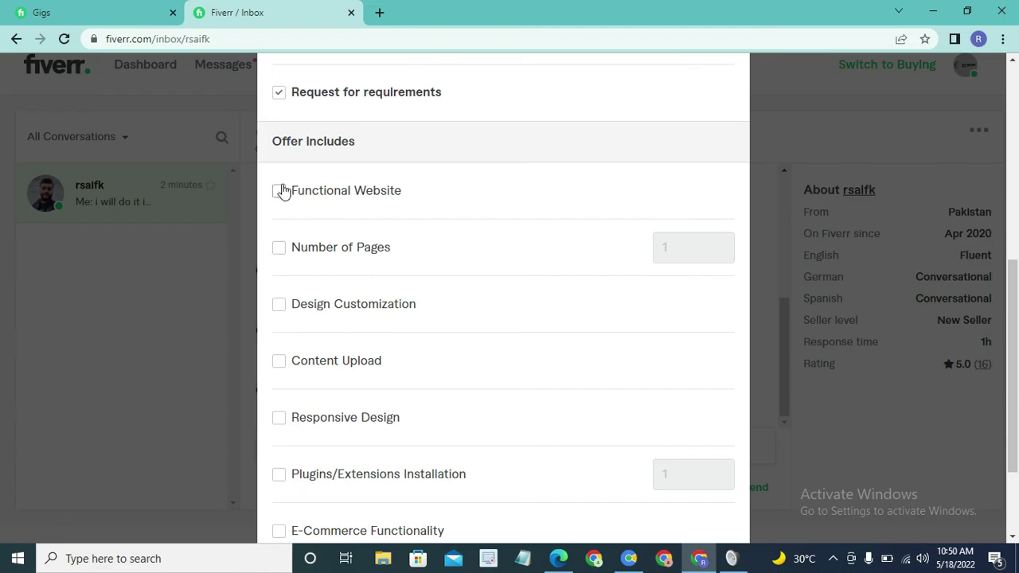
{"action": "left_click", "coordinate": [280, 191]}
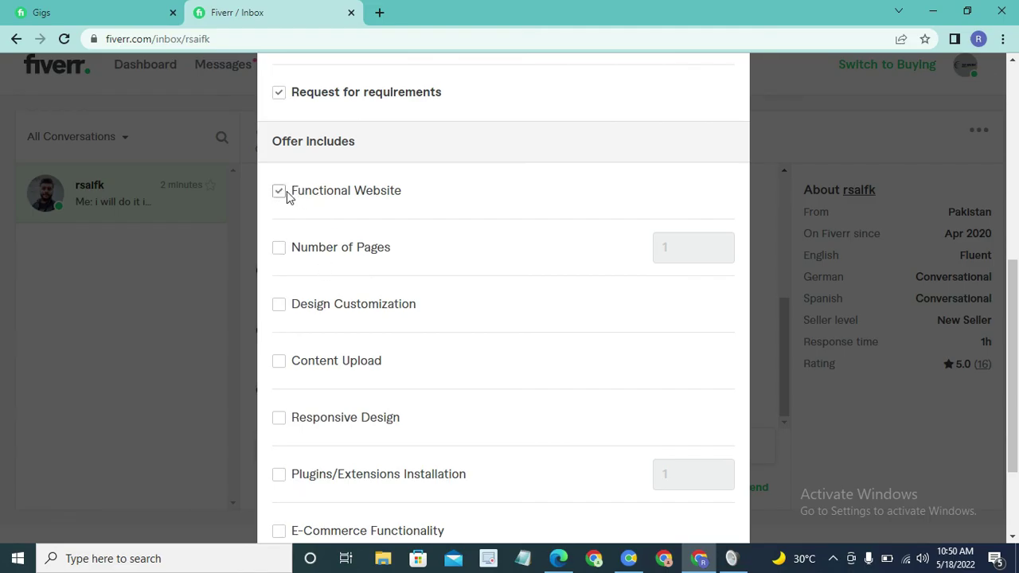
{"action": "left_click", "coordinate": [276, 253]}
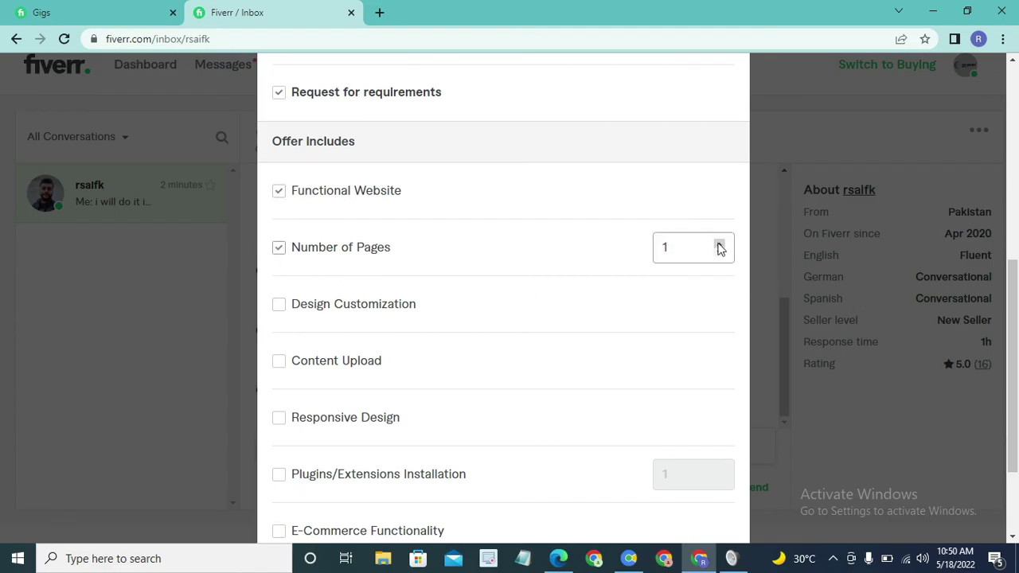
{"action": "left_click", "coordinate": [718, 244]}
{"action": "left_click", "coordinate": [719, 244]}
{"action": "left_click", "coordinate": [719, 245]}
{"action": "left_click", "coordinate": [278, 306]}
{"action": "left_click", "coordinate": [278, 361]}
Add Responsive Design and Plugins/Extensions Installation with a quantity of 4 to the offer's inclusions
{"action": "scroll", "coordinate": [424, 253], "scroll_direction": "down", "scroll_amount": 1}
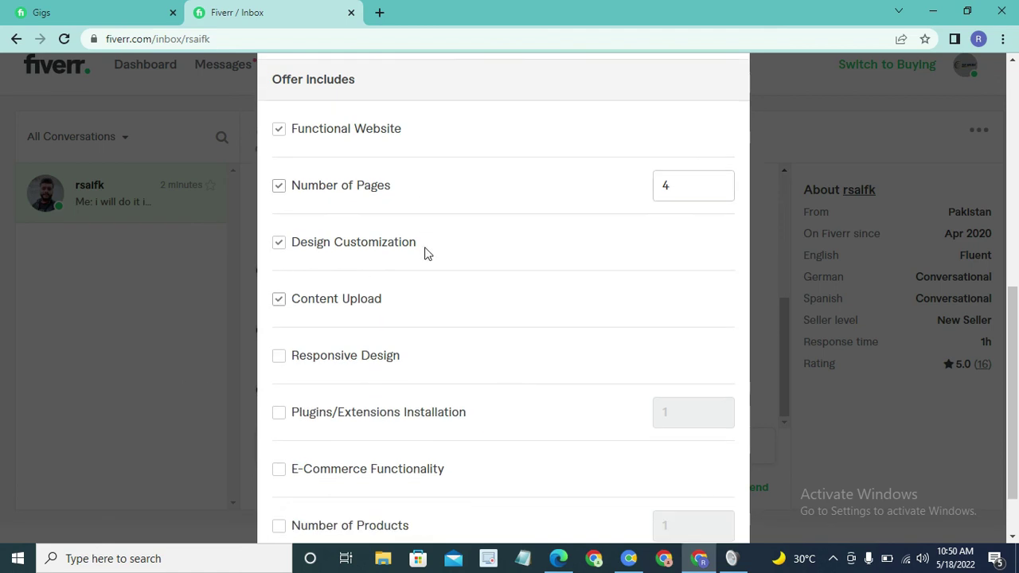
{"action": "scroll", "coordinate": [424, 253], "scroll_direction": "down", "scroll_amount": 1}
{"action": "left_click", "coordinate": [279, 285]}
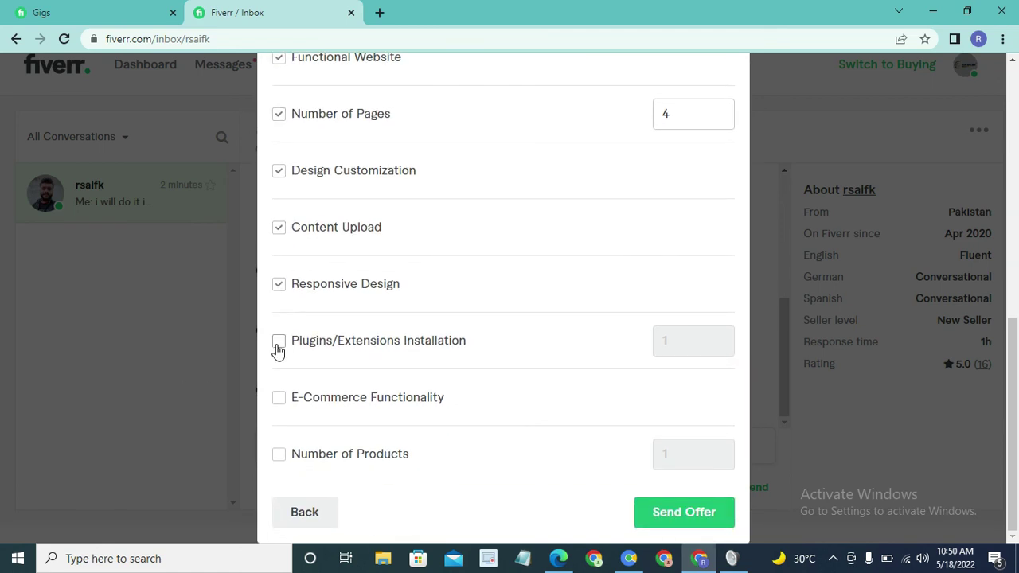
{"action": "left_click", "coordinate": [278, 351]}
{"action": "left_click", "coordinate": [719, 347]}
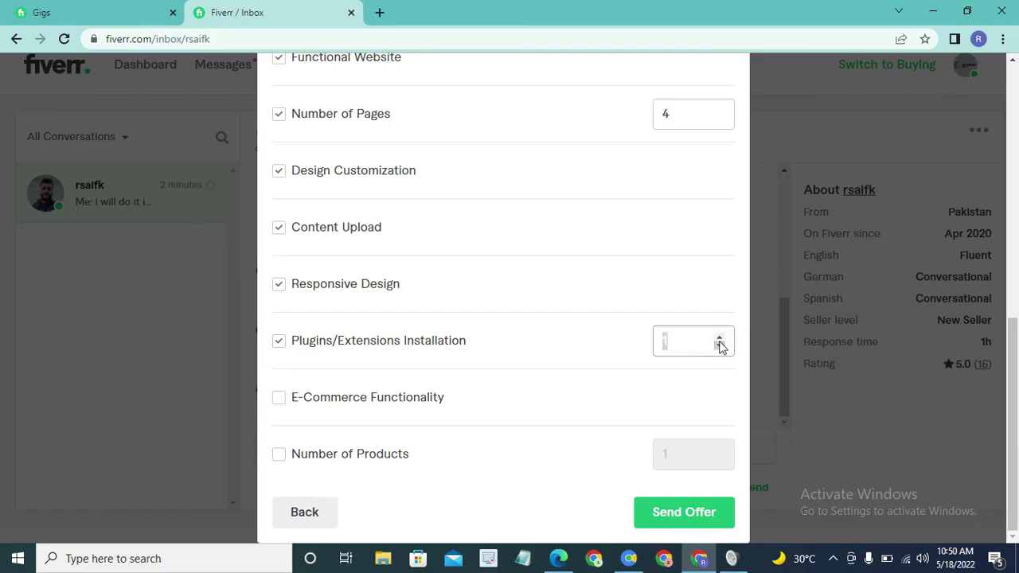
{"action": "left_click", "coordinate": [720, 342]}
{"action": "left_click", "coordinate": [719, 342]}
{"action": "left_click", "coordinate": [719, 343]}
Review the completed single-payment offer and send it to the buyer
{"action": "scroll", "coordinate": [582, 430], "scroll_direction": "up", "scroll_amount": 2}
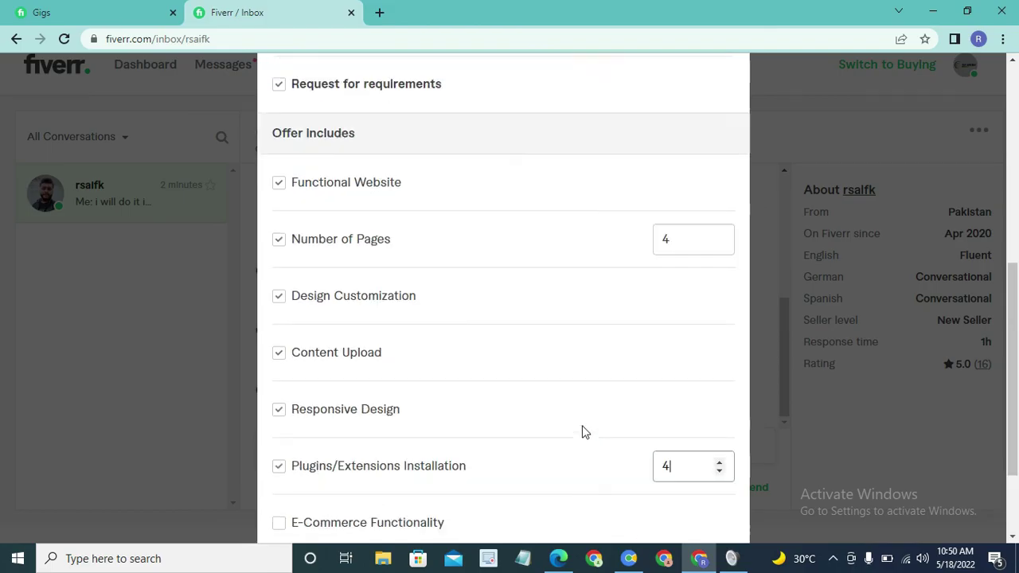
{"action": "scroll", "coordinate": [582, 426], "scroll_direction": "up", "scroll_amount": 7}
{"action": "scroll", "coordinate": [578, 342], "scroll_direction": "down", "scroll_amount": 9}
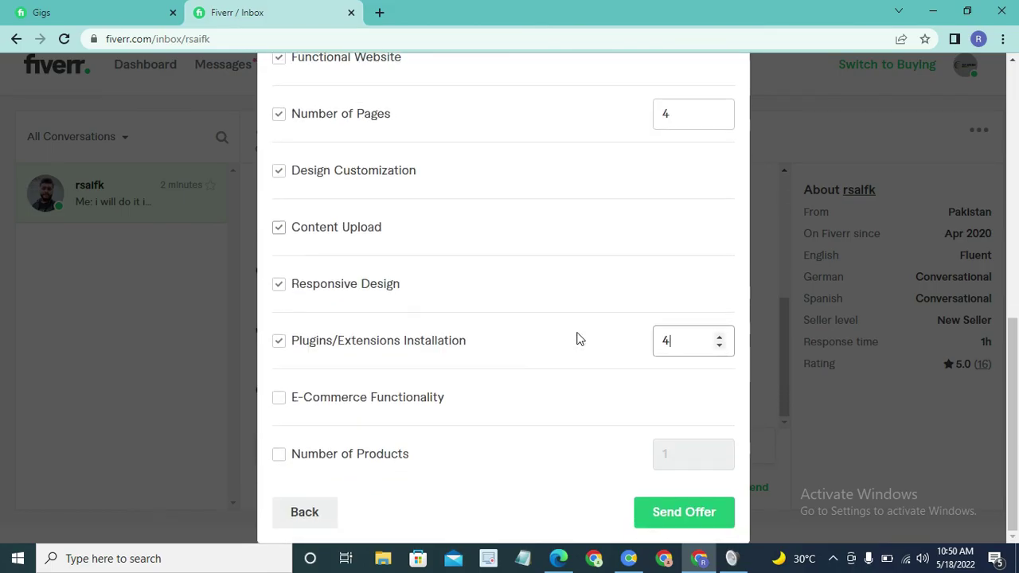
{"action": "left_click", "coordinate": [680, 521]}
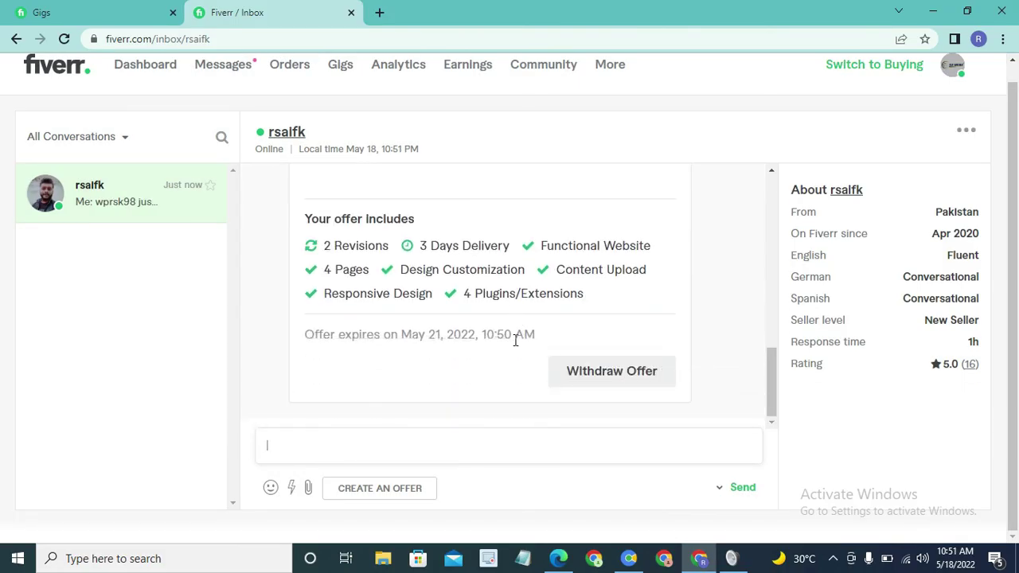
Check the details of the sent custom offer in the conversation and open the seller's orders page
{"action": "scroll", "coordinate": [450, 332], "scroll_direction": "up", "scroll_amount": 1}
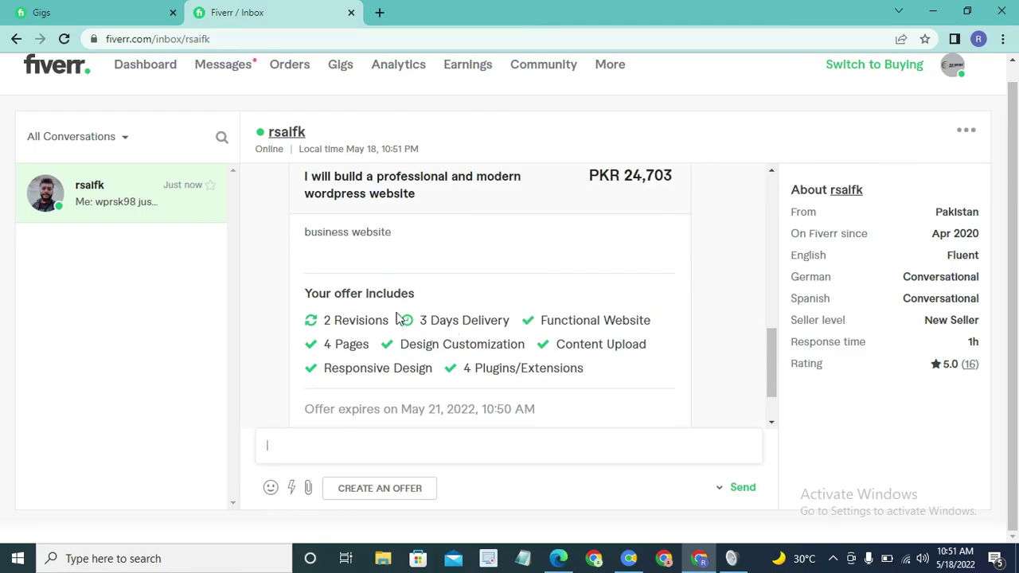
{"action": "scroll", "coordinate": [400, 320], "scroll_direction": "up", "scroll_amount": 1}
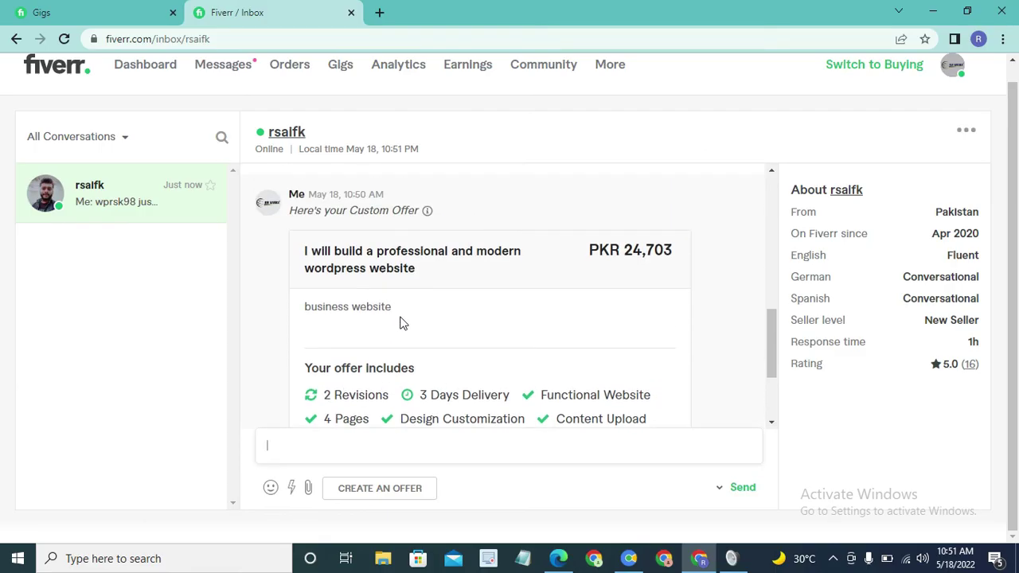
{"action": "scroll", "coordinate": [406, 324], "scroll_direction": "down", "scroll_amount": 2}
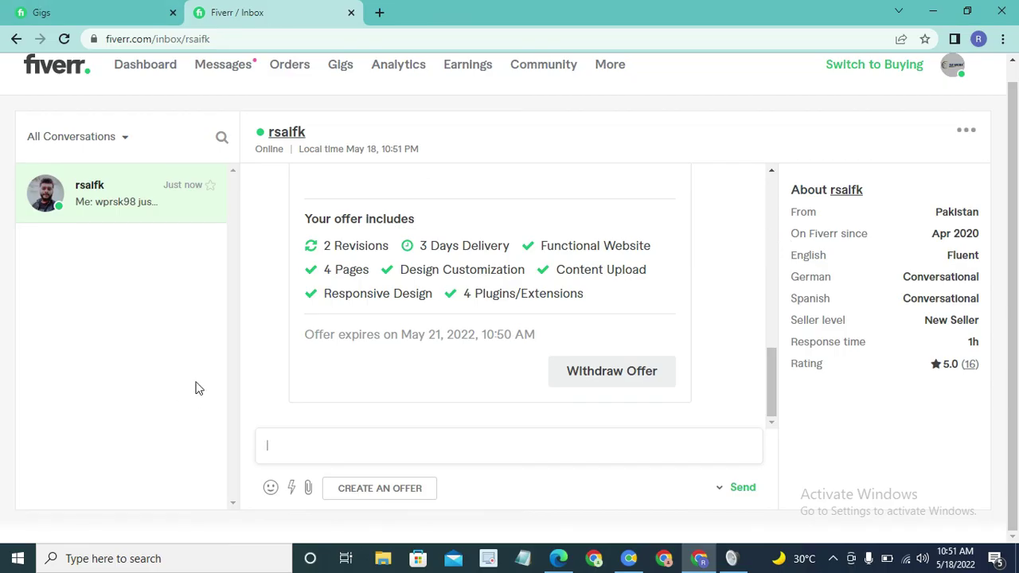
{"action": "left_click", "coordinate": [295, 71]}
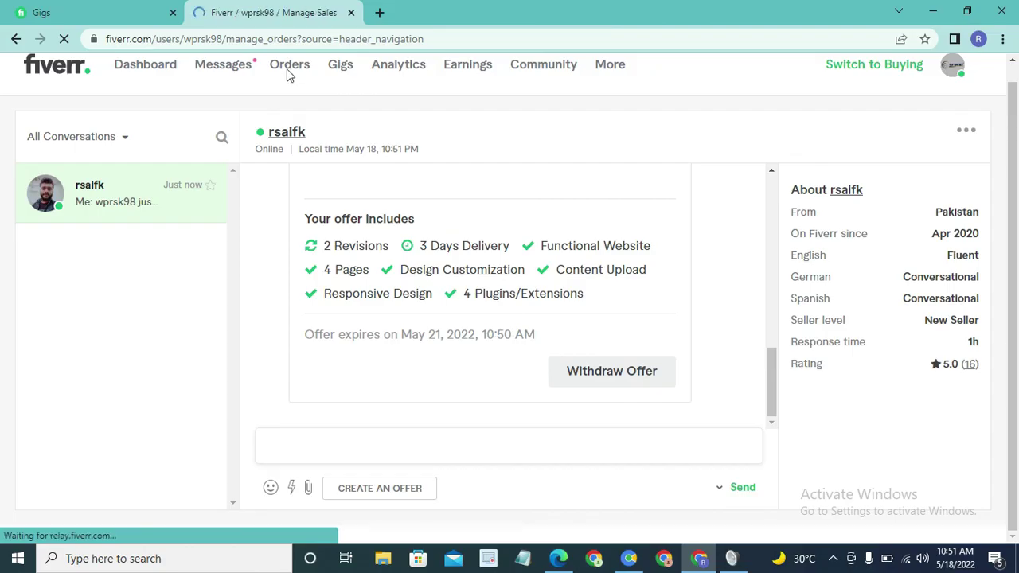